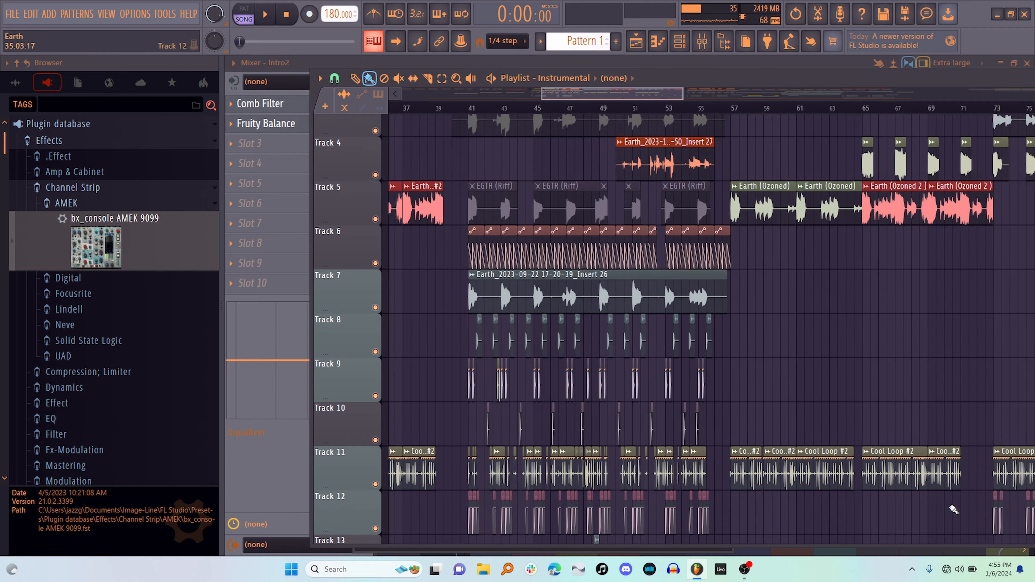
- Hide the browser and look over the opening section of the Instrumental arrangement in the playlist
scroll(1007, 402, left, 10)
scroll(1007, 402, down, 10)
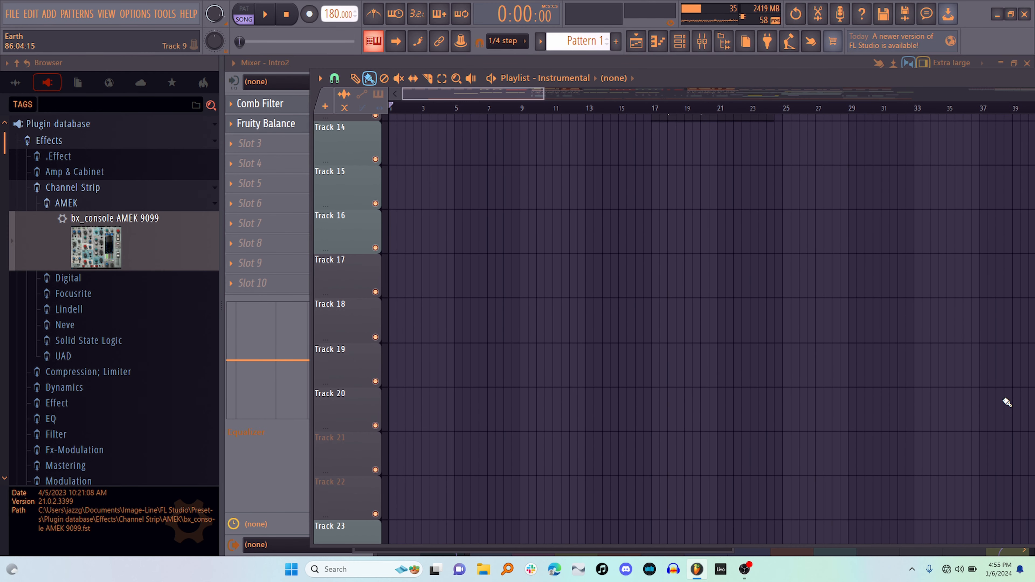
scroll(1008, 402, up, 13)
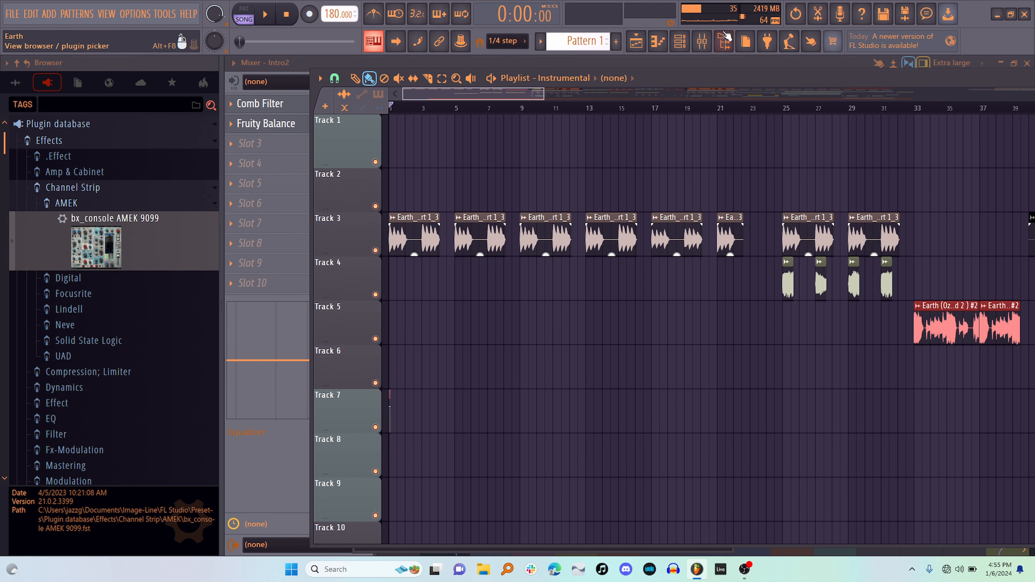
click(724, 41)
scroll(603, 182, right, 4)
scroll(603, 183, down, 20)
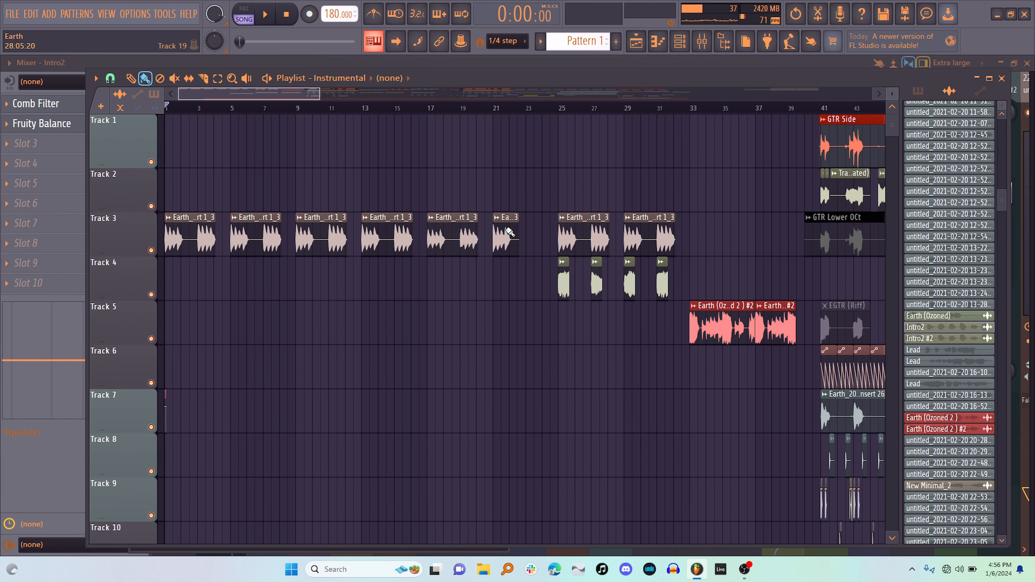
scroll(553, 361, down, 3)
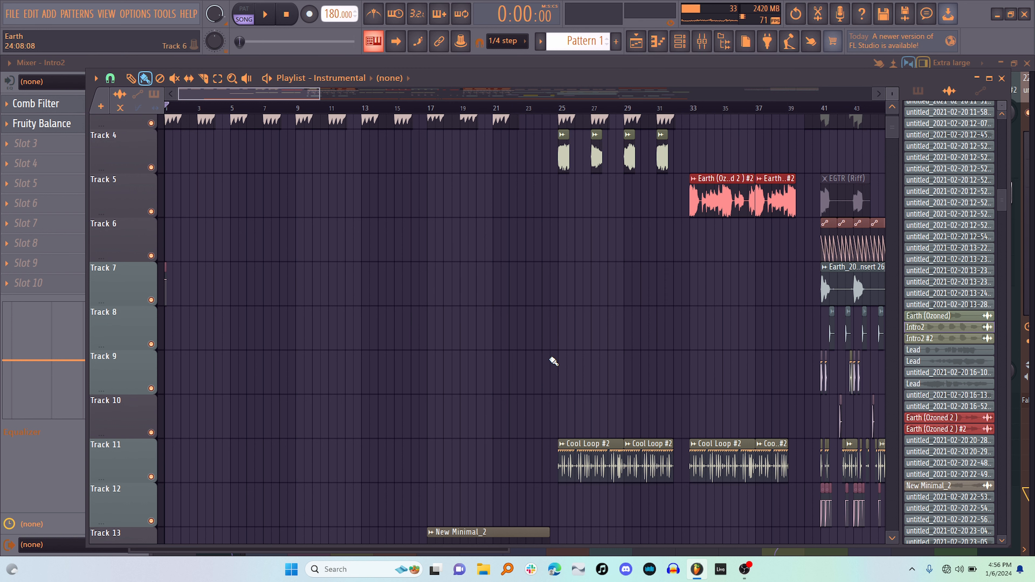
scroll(554, 362, up, 3)
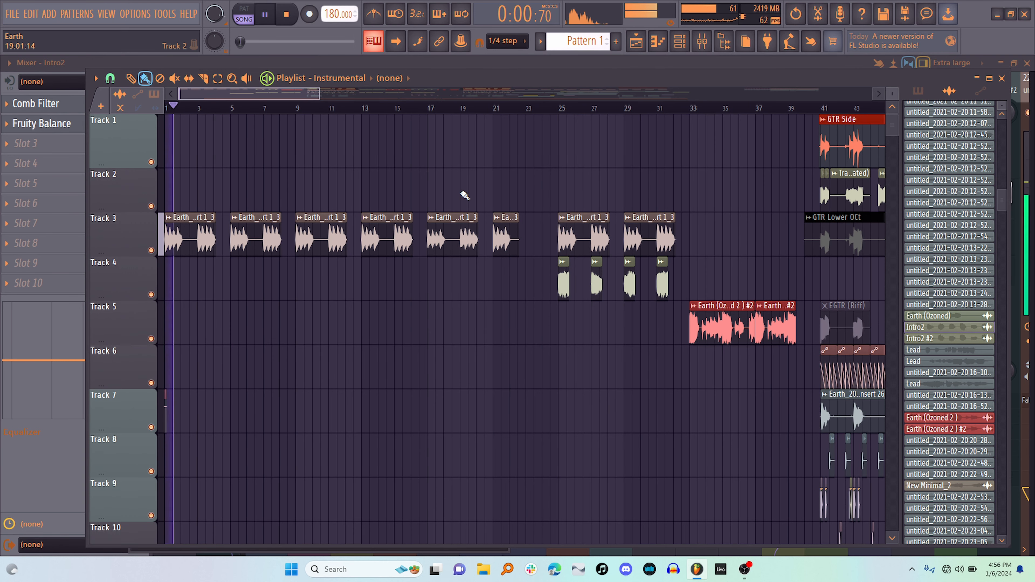
- Switch to OBS Studio to check the recording's audio levels, and minimize its window again
click(750, 568)
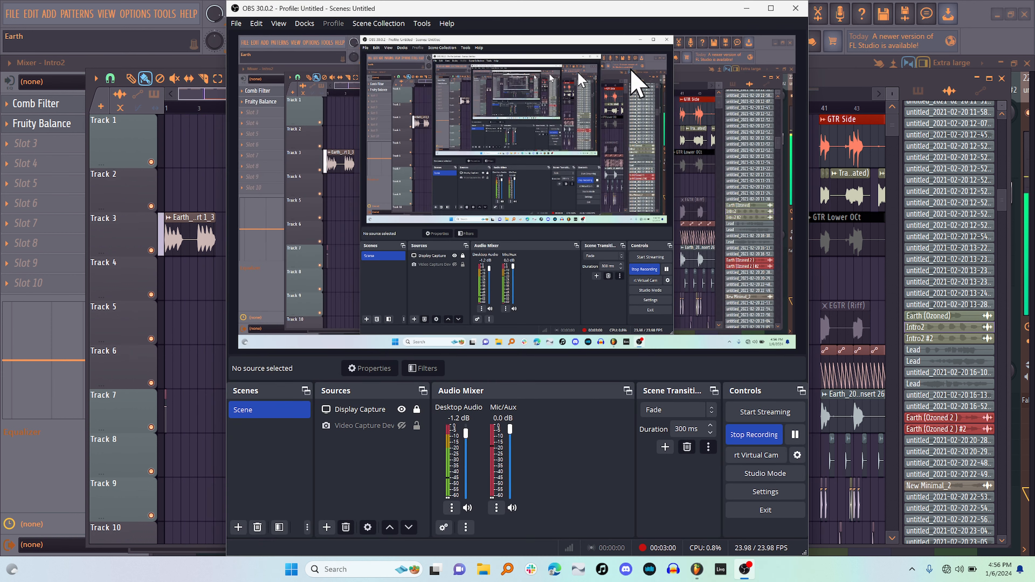
drag(702, 1, 701, 10)
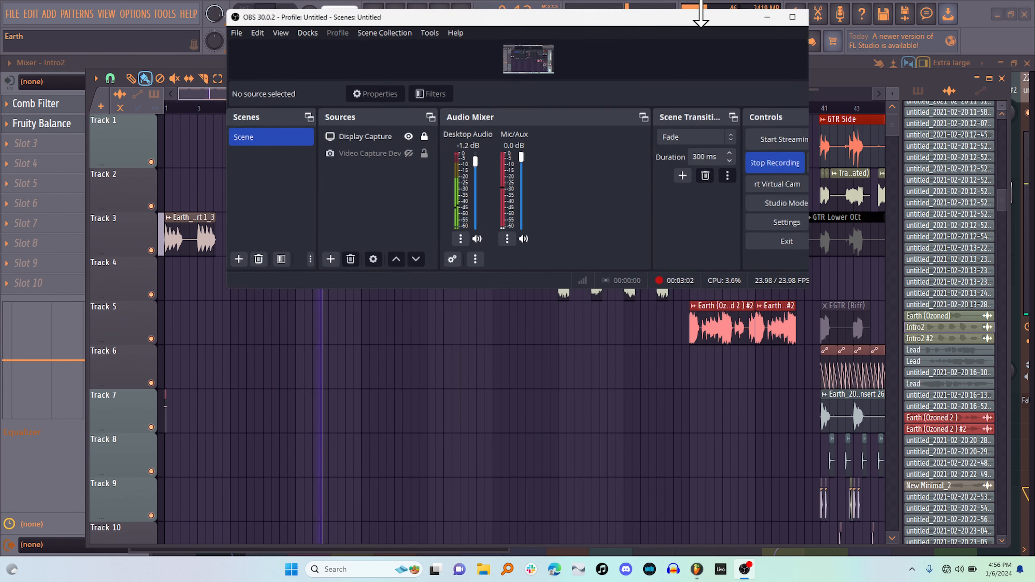
click(747, 18)
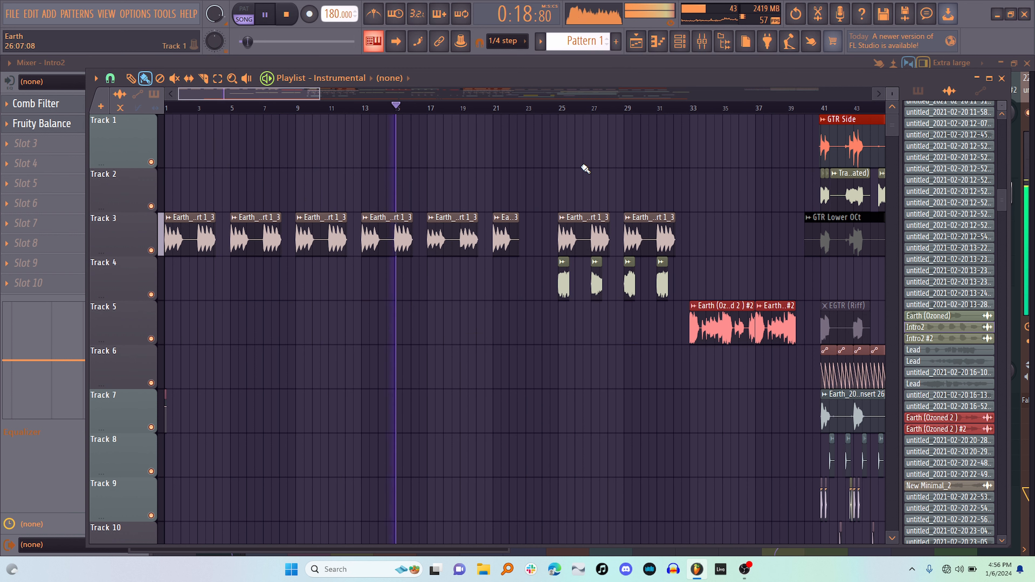
- Look through the tracks during intro playback and inspect FabFilter Pro-Q 3 on the Track 3 clips' mixer insert
scroll(586, 169, down, 15)
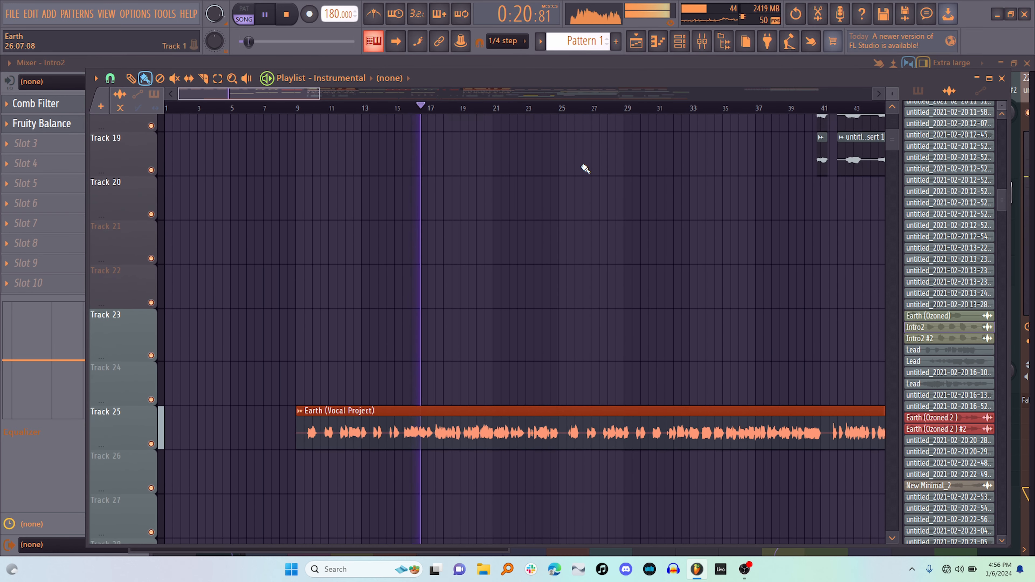
scroll(585, 168, up, 15)
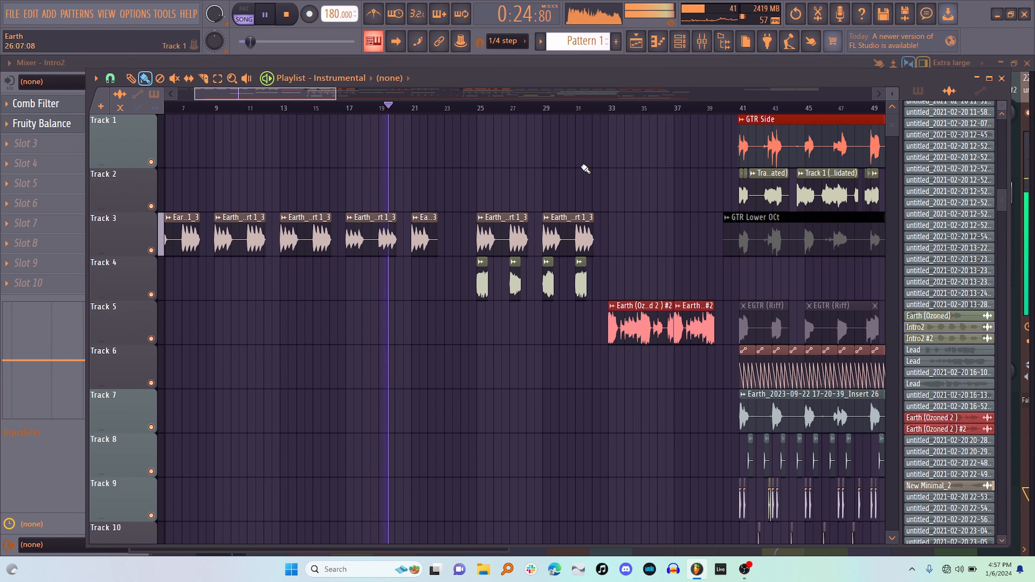
scroll(585, 168, down, 15)
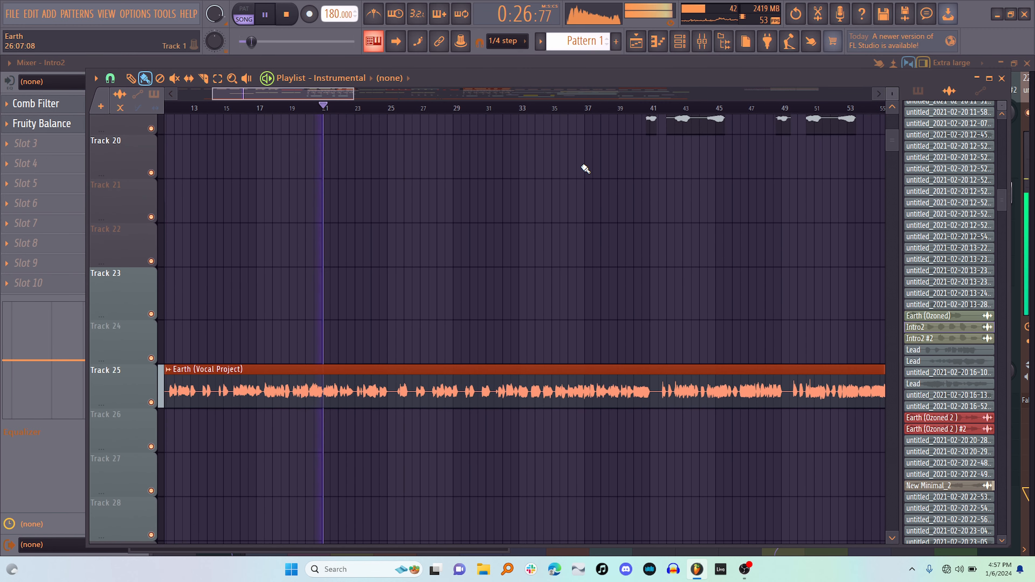
scroll(585, 169, left, 3)
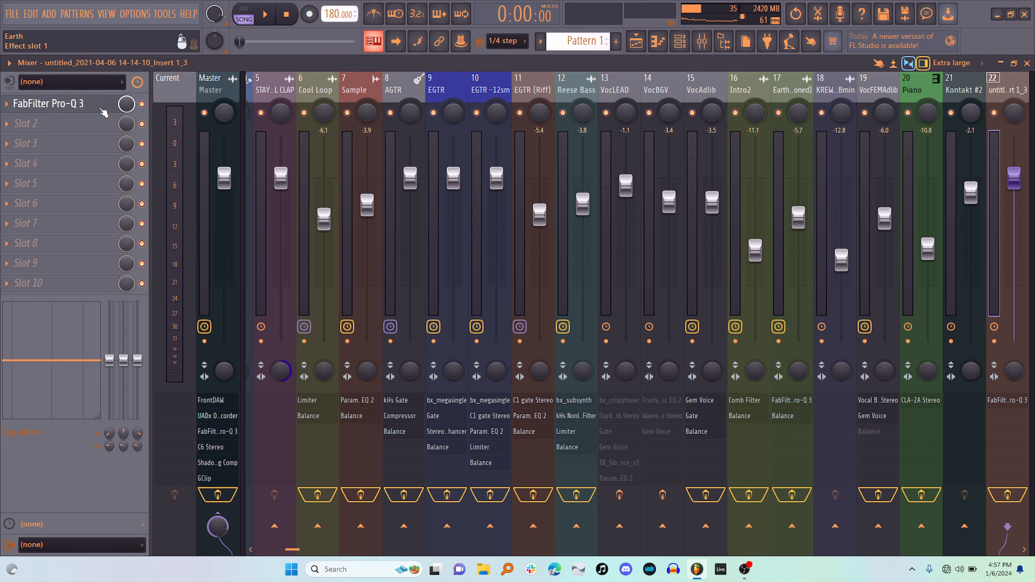
click(102, 109)
click(632, 44)
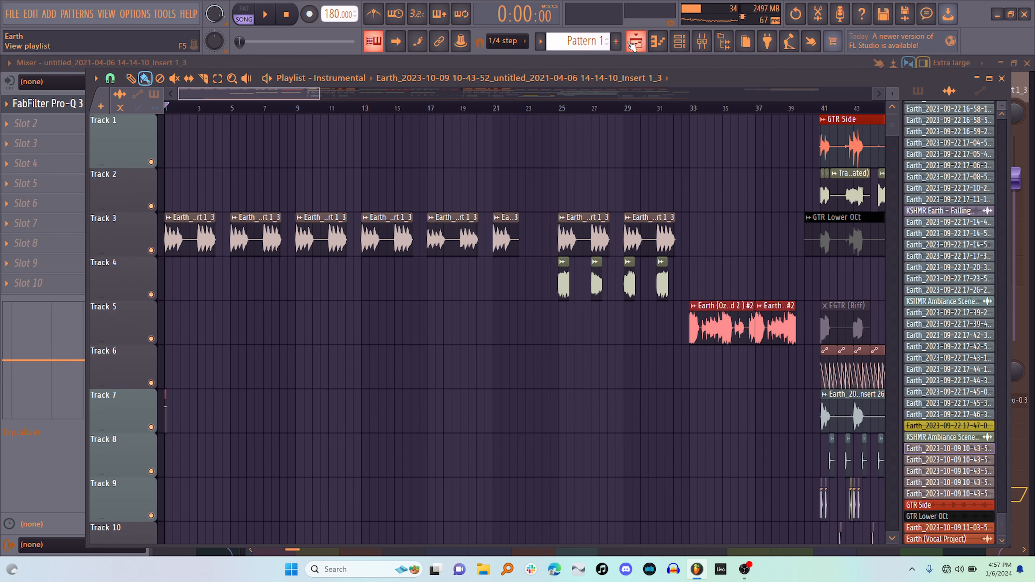
- Examine the New Minimal_2 clip at bar 17 on Track 13, including its audio clip settings
scroll(651, 227, down, 3)
scroll(652, 228, right, 4)
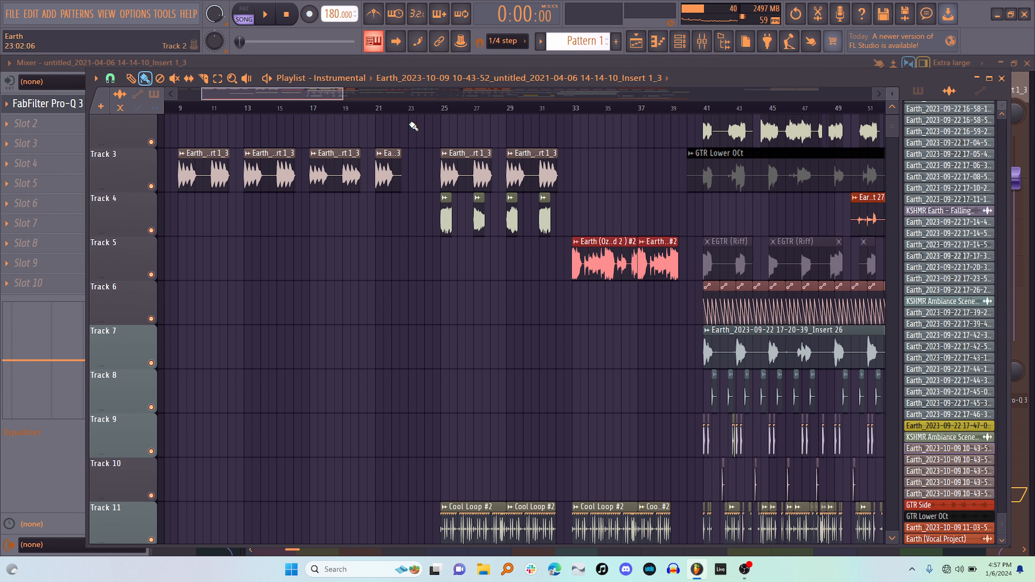
scroll(413, 126, down, 4)
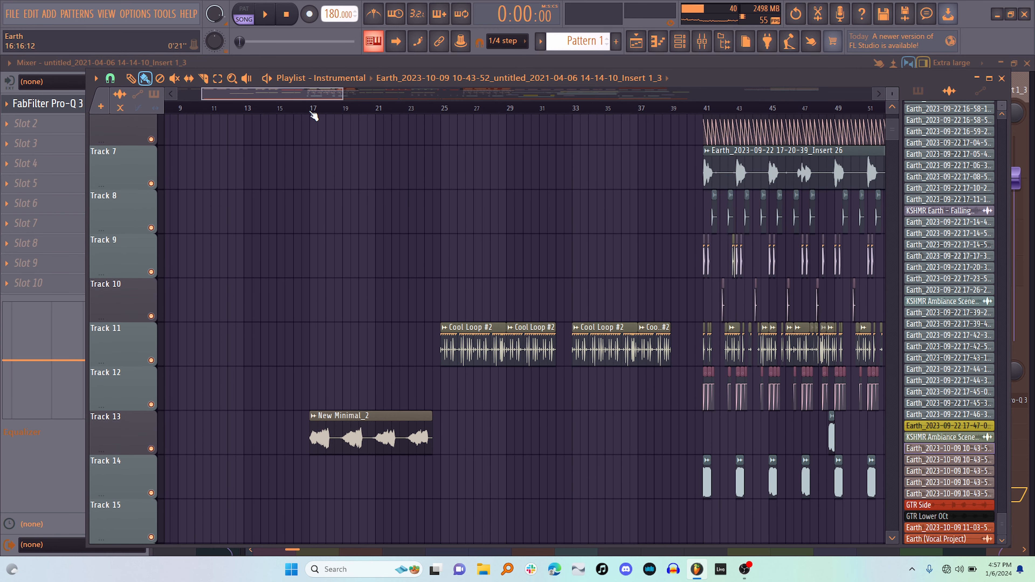
scroll(313, 115, down, 2)
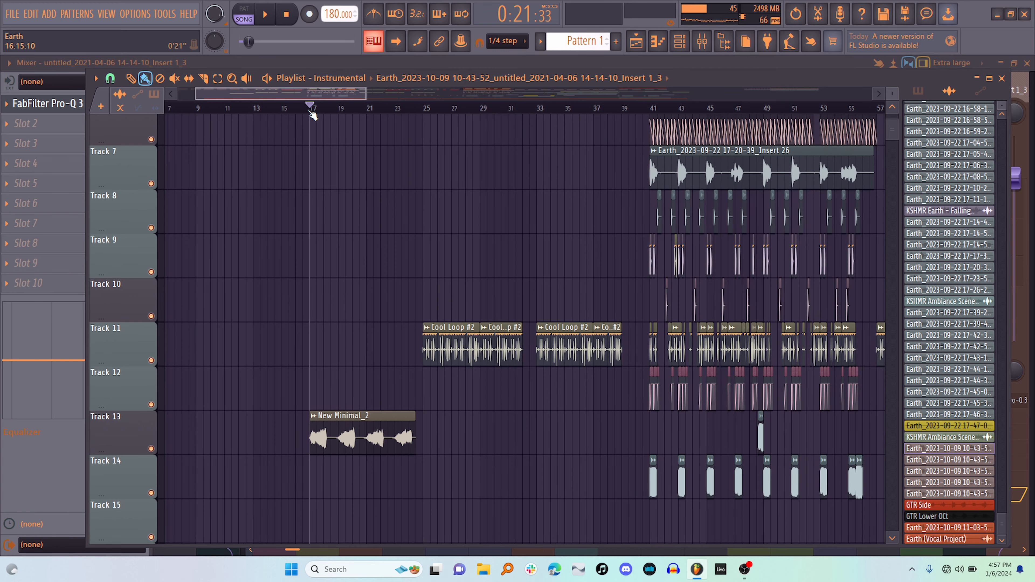
scroll(317, 150, down, 3)
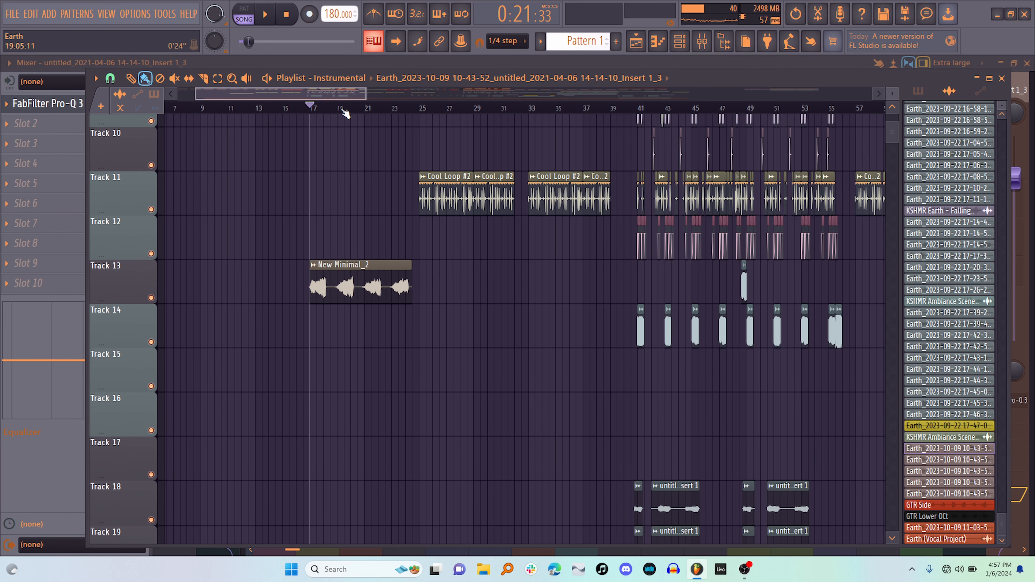
scroll(346, 113, up, 2)
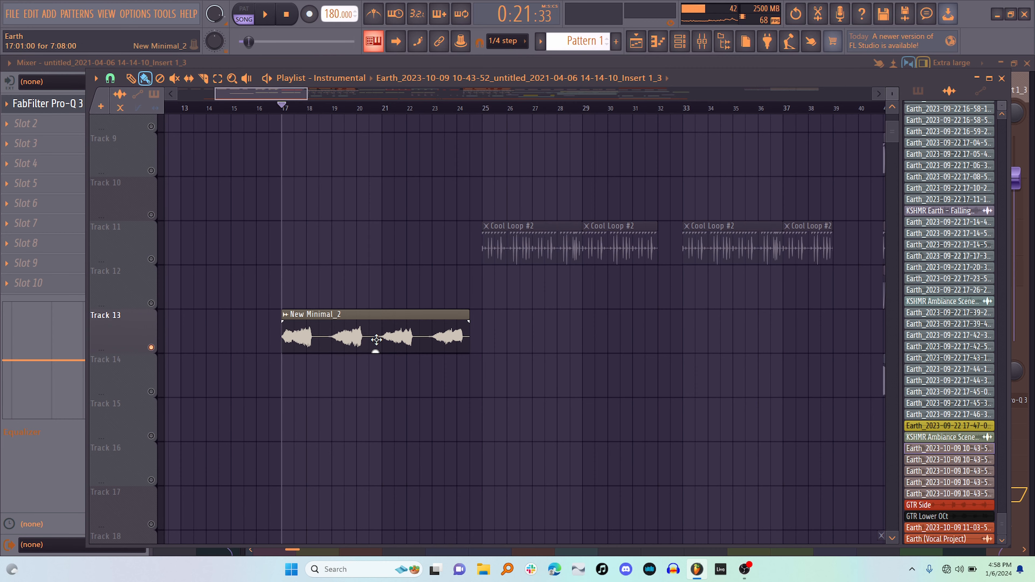
double_click(376, 347)
drag(349, 319, 437, 143)
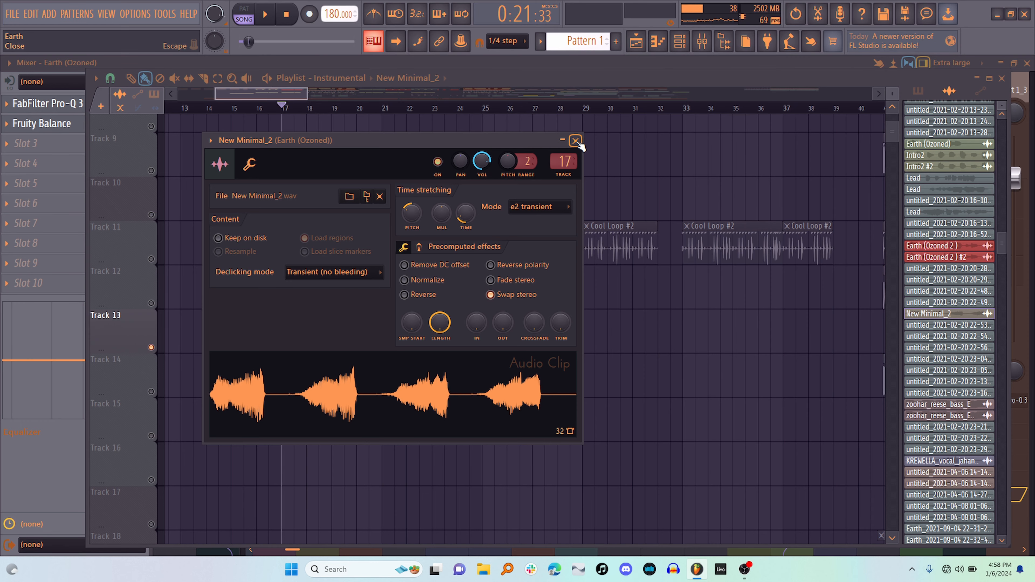
click(579, 144)
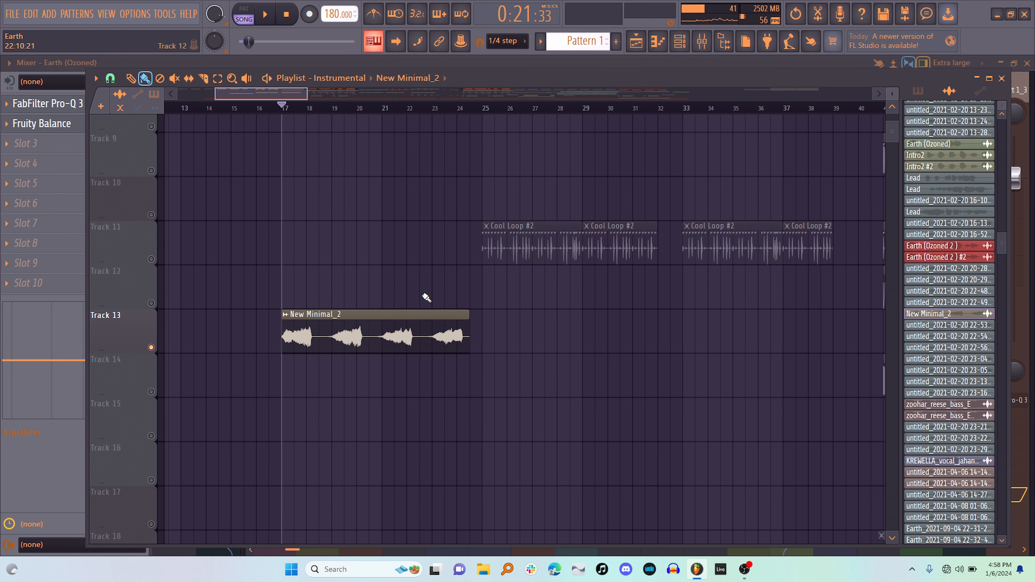
- Keep the Earth (Vocal Project) track muted and play the arrangement from bar 25
scroll(426, 298, down, 6)
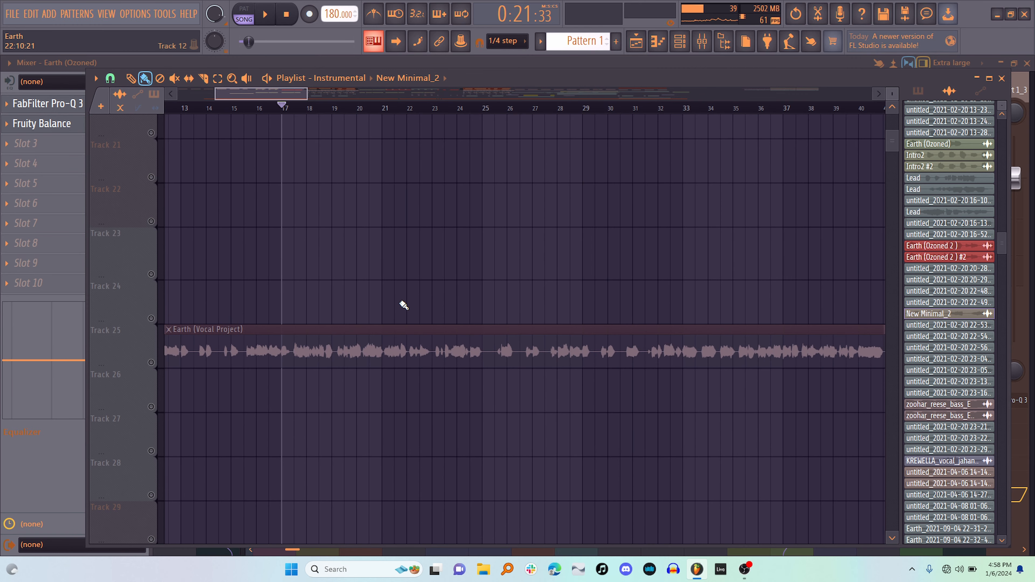
click(151, 363)
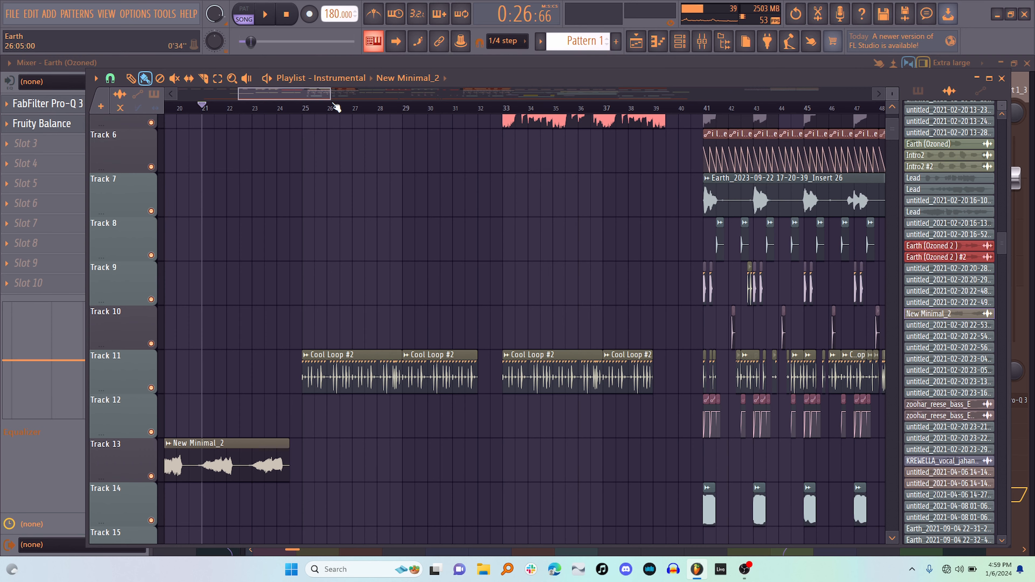
scroll(398, 286, down, 6)
key(space)
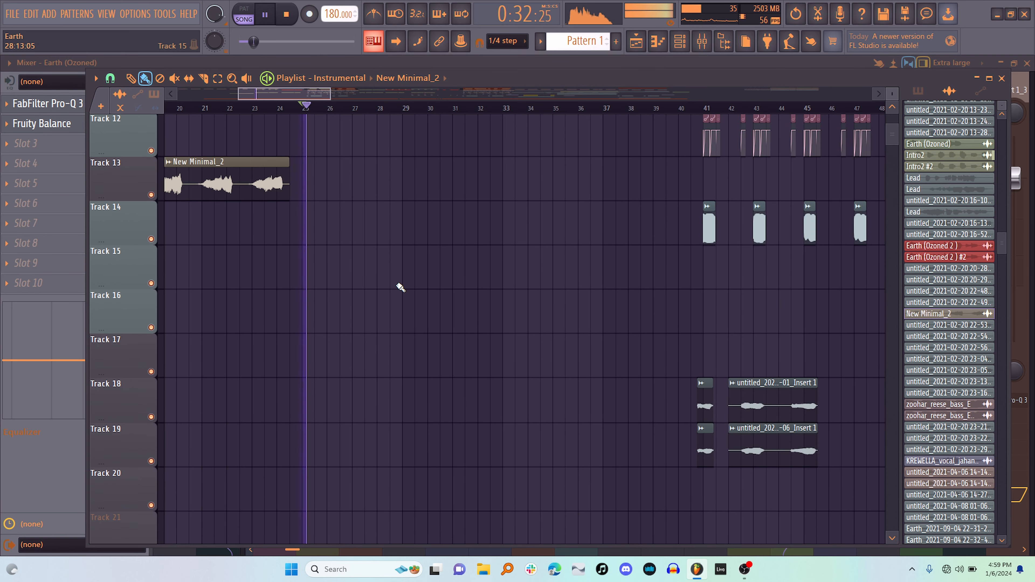
- Examine the Cool Loop #2 and Earth (Ozoned 2) #2 clips between bars 25 and 39 during playback
scroll(397, 287, up, 5)
scroll(400, 287, up, 2)
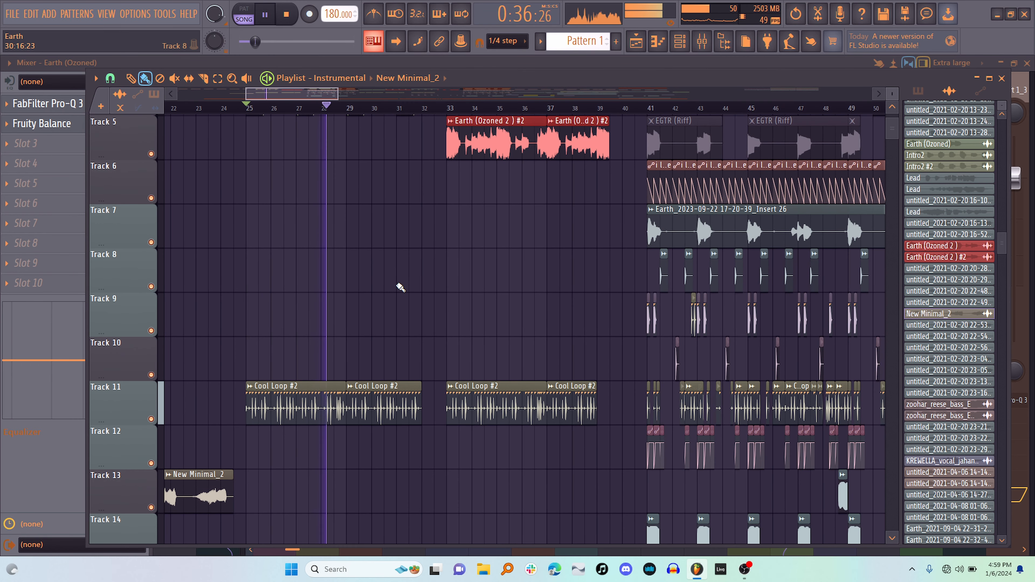
scroll(401, 288, down, 1)
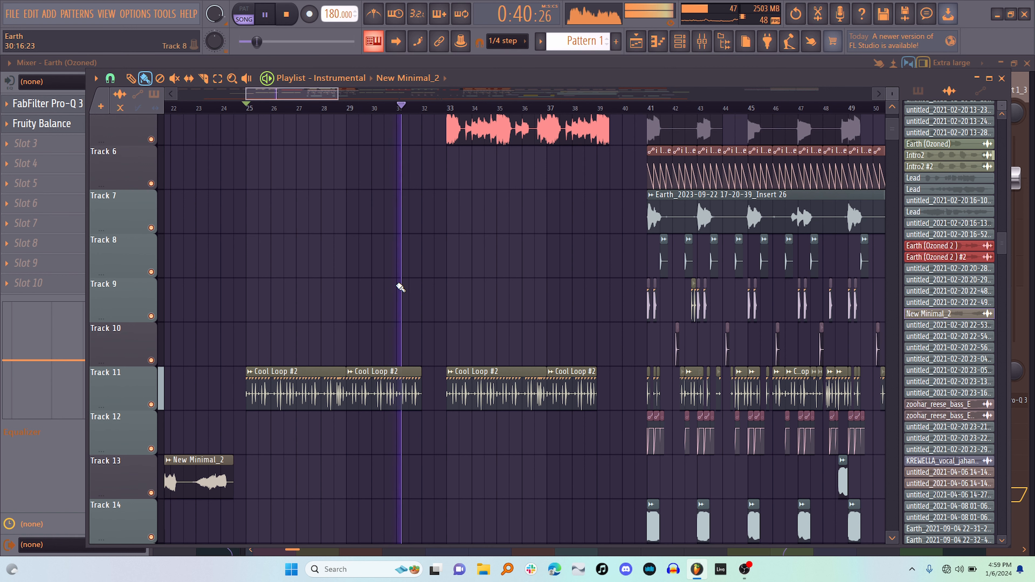
scroll(401, 287, up, 5)
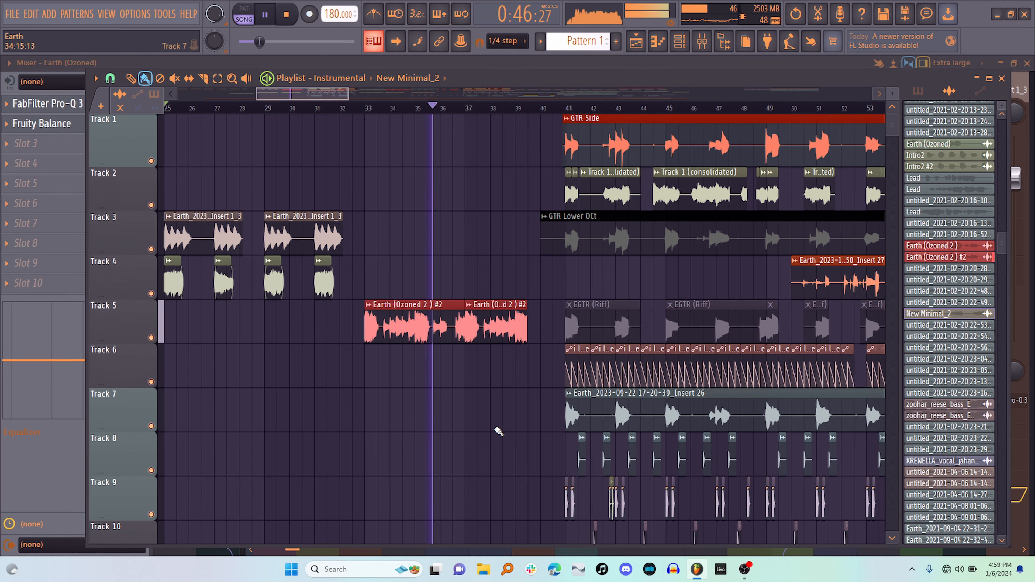
scroll(499, 432, down, 3)
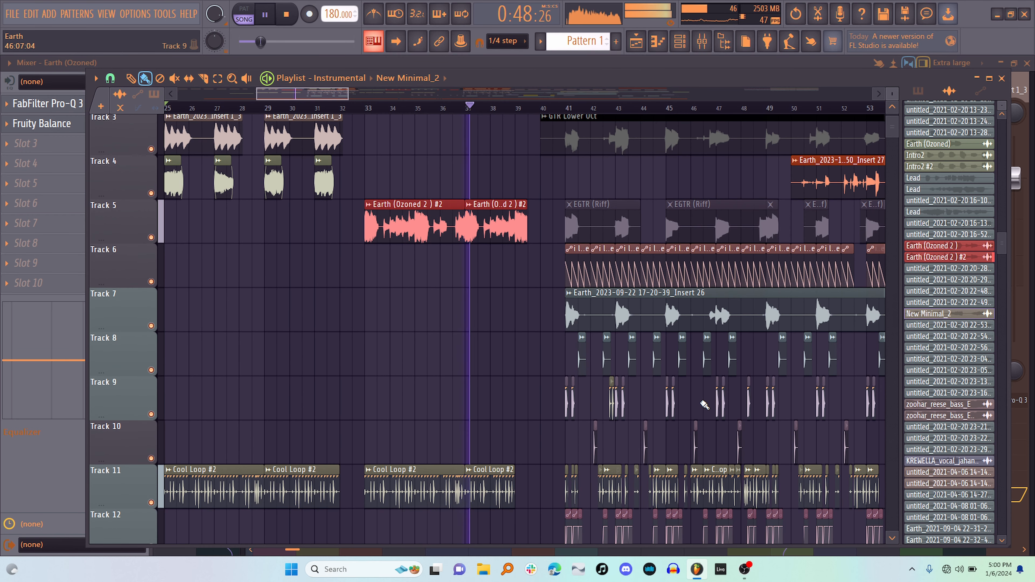
scroll(705, 405, down, 3)
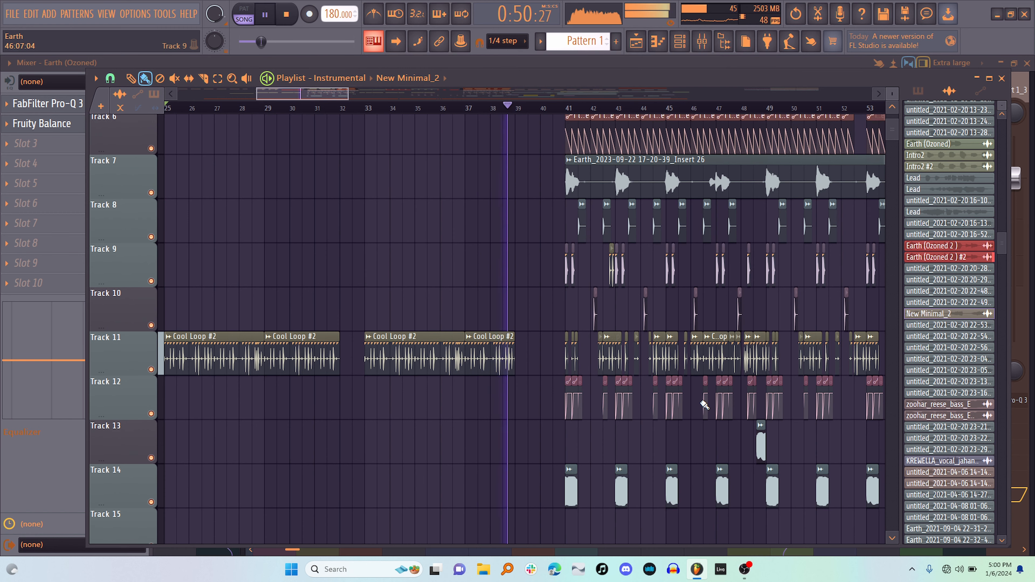
scroll(704, 405, down, 3)
scroll(705, 405, up, 5)
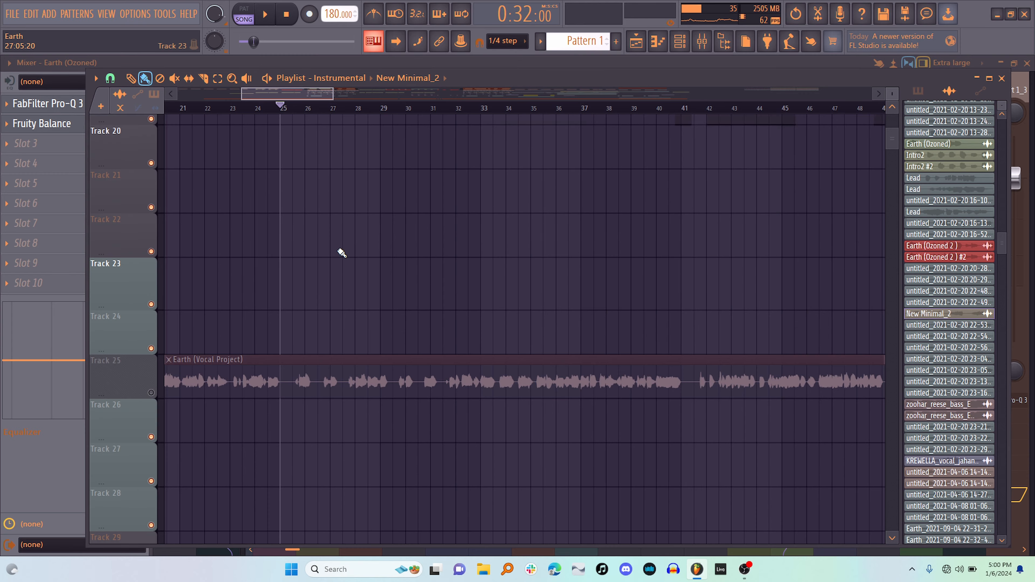
- Open the audio clip settings of the first Intro2 clip on Track 4 and stop playback
scroll(342, 253, up, 15)
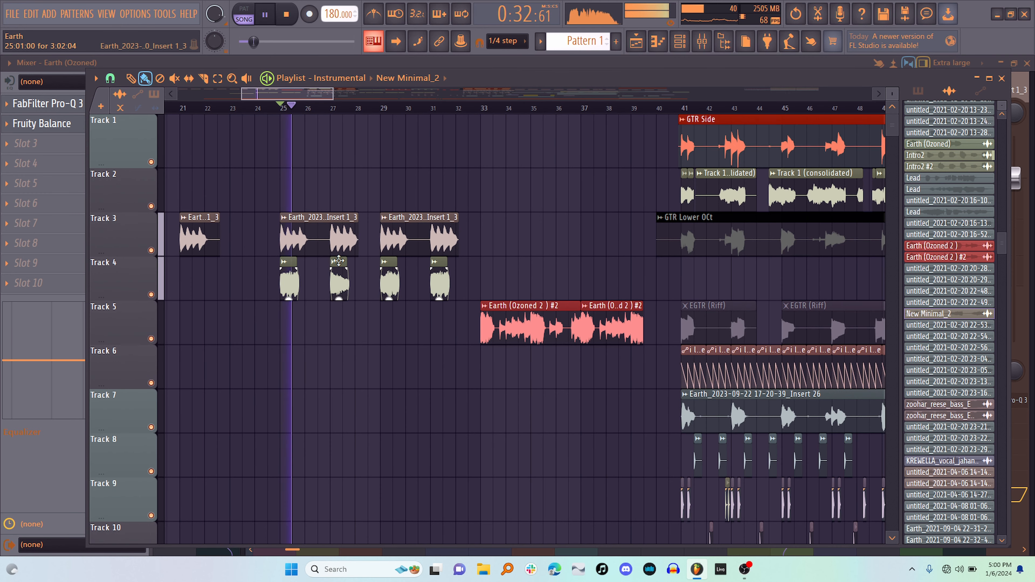
click(285, 278)
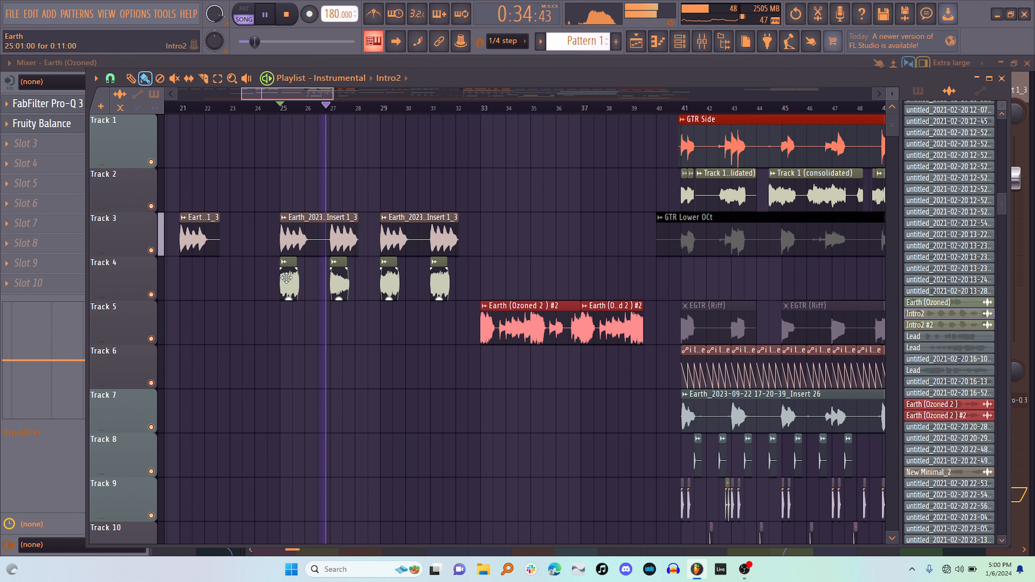
double_click(286, 278)
drag(317, 255, 392, 186)
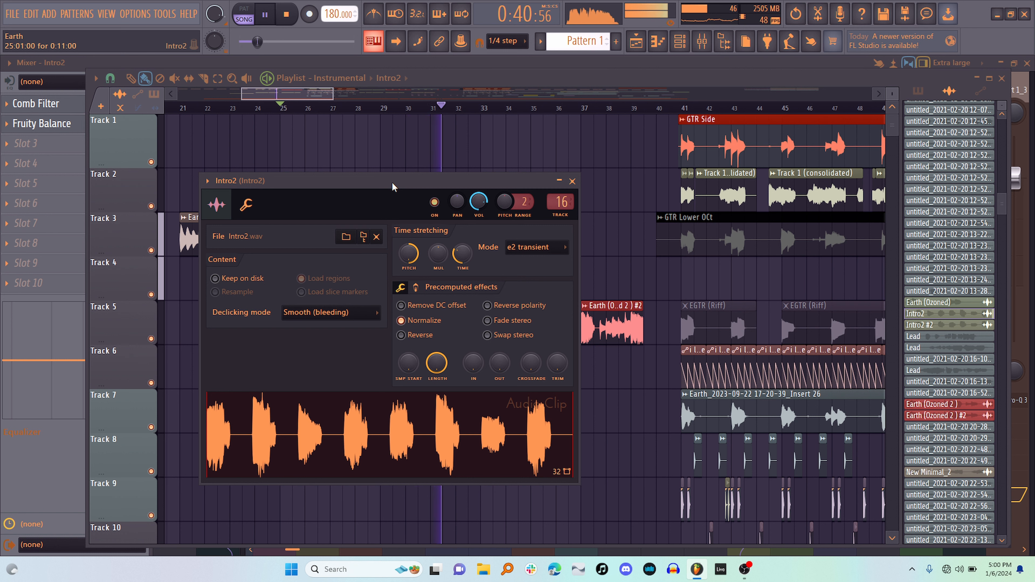
key(space)
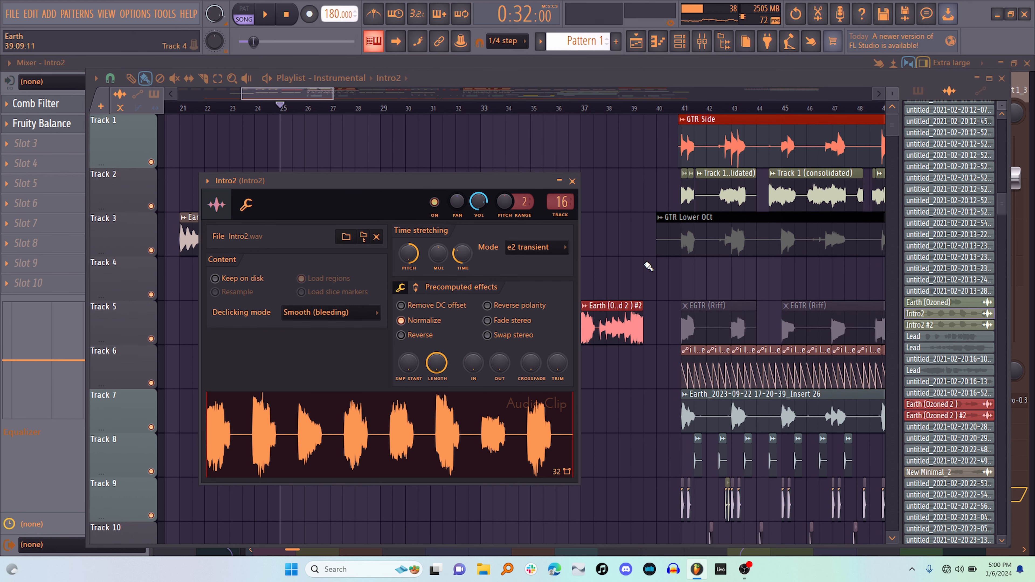
- Preview the original Intro2 sample in Edison and stop it
scroll(648, 267, right, 5)
scroll(648, 267, left, 5)
click(65, 135)
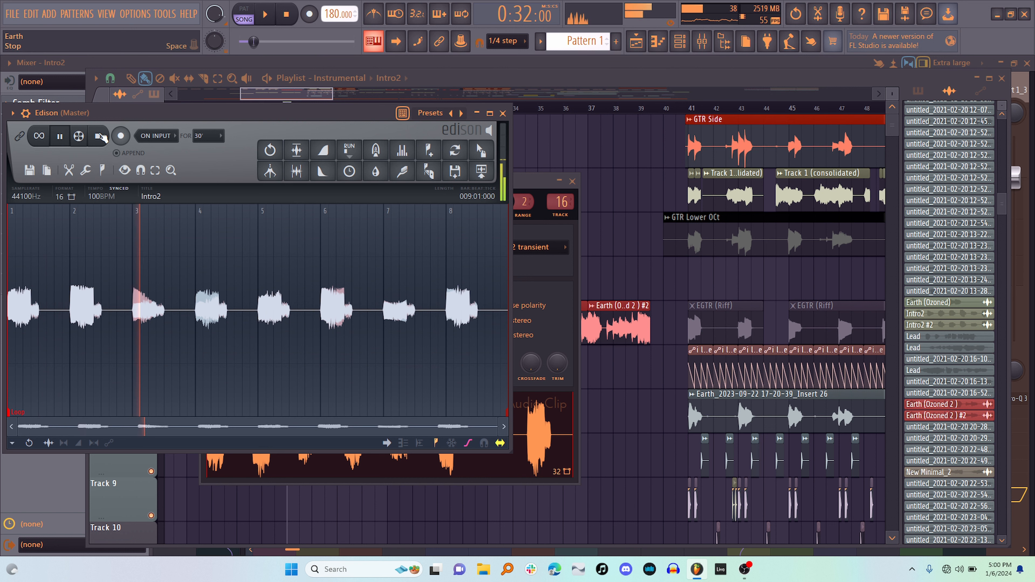
key(space)
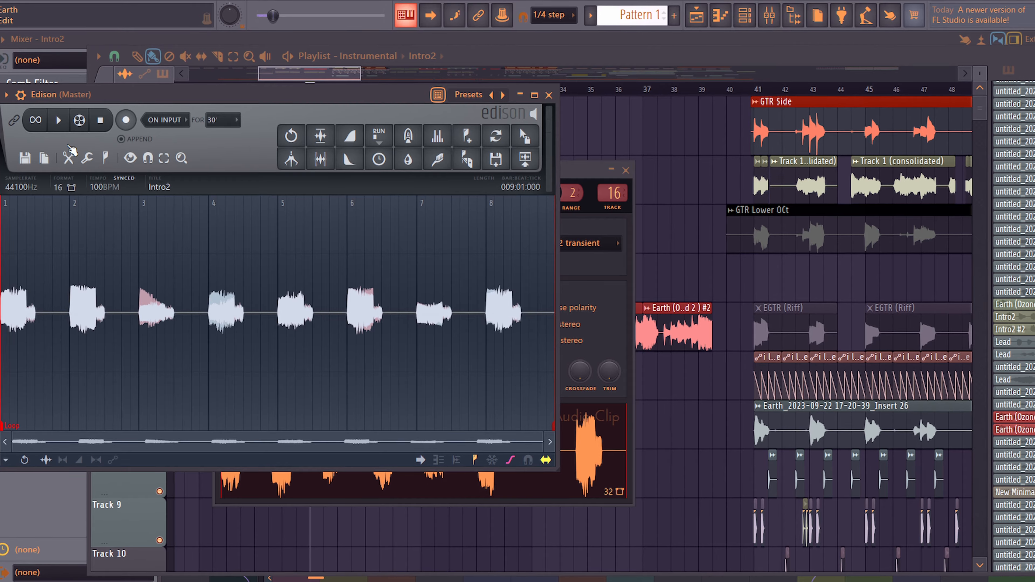
- Replay the Intro2 sample in Edison from its start and stop it partway
click(61, 124)
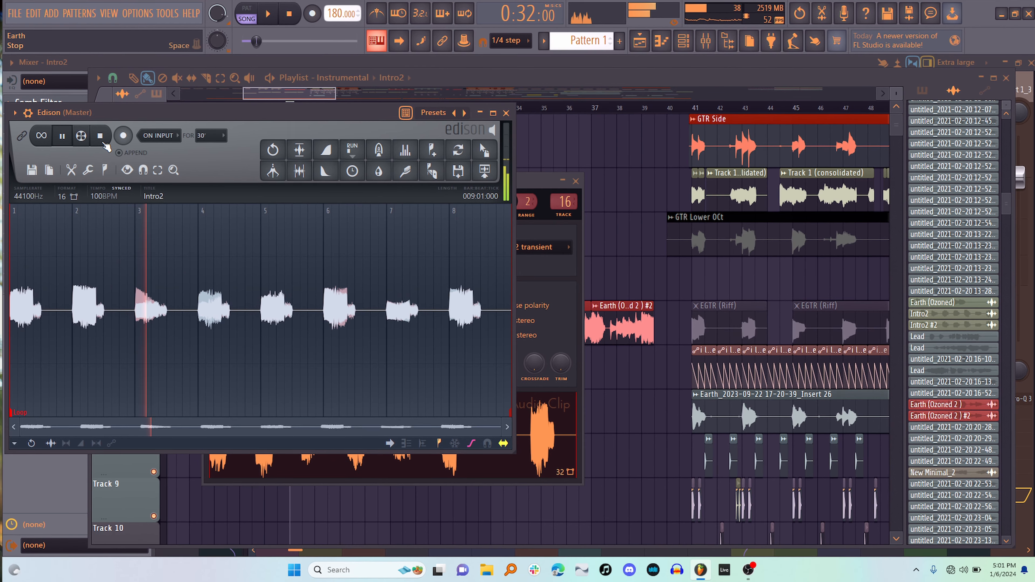
click(102, 142)
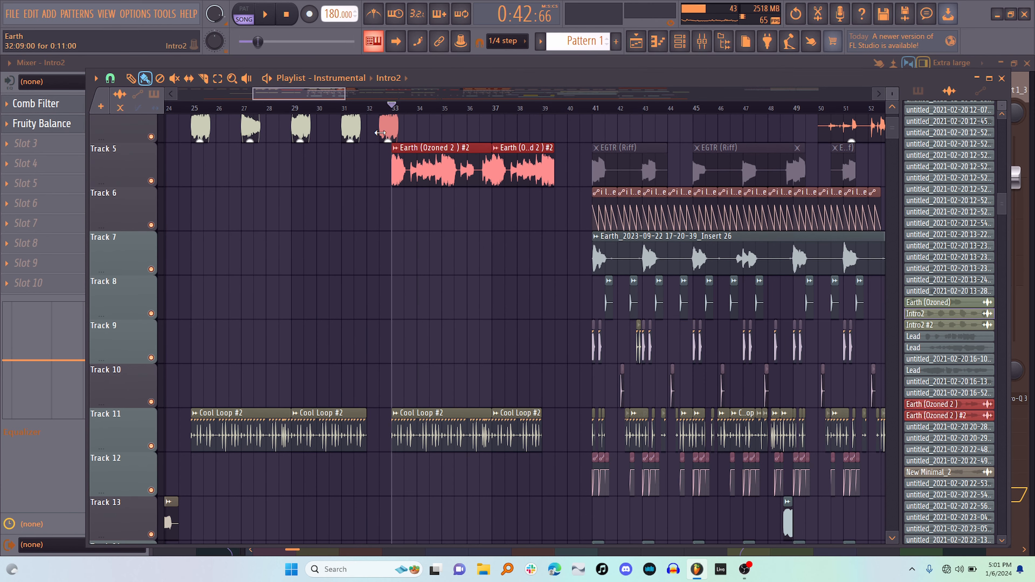
- Solo Track 5 to hear the Earth (Ozoned 2) #2 clip from bar 33, and inspect its clip settings and mixer effects
scroll(381, 133, up, 2)
right_click(380, 198)
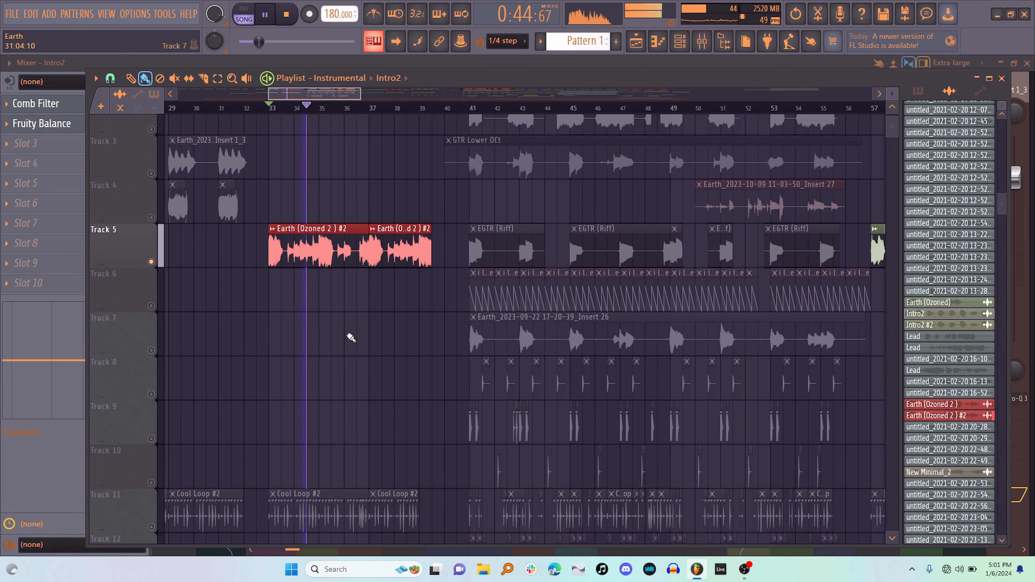
scroll(351, 338, up, 2)
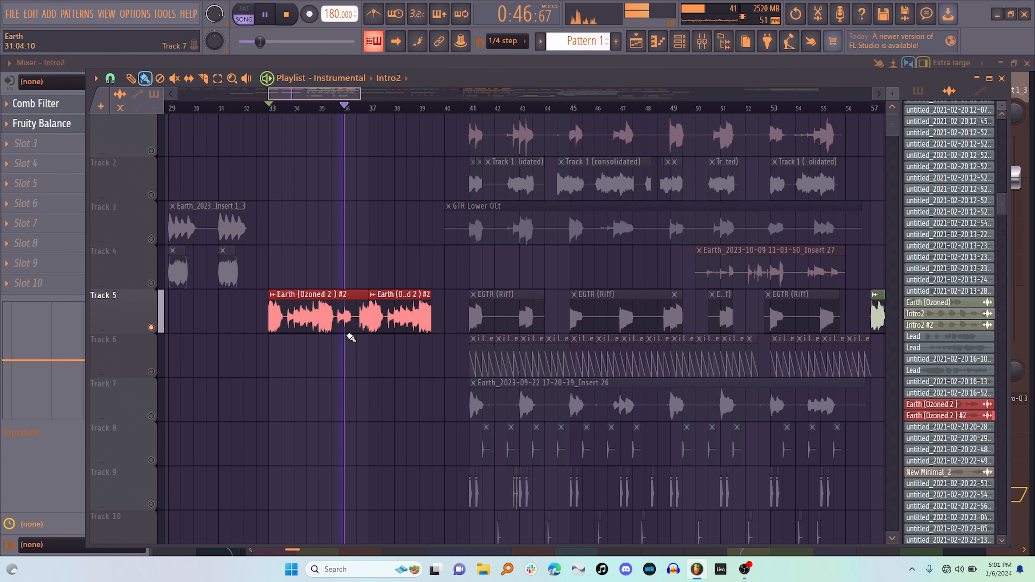
double_click(333, 307)
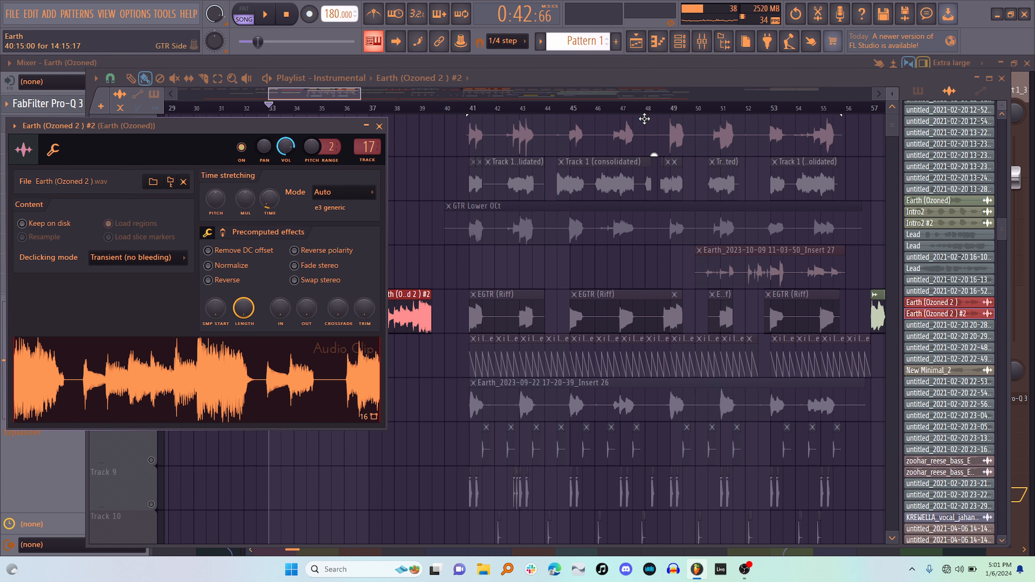
click(703, 46)
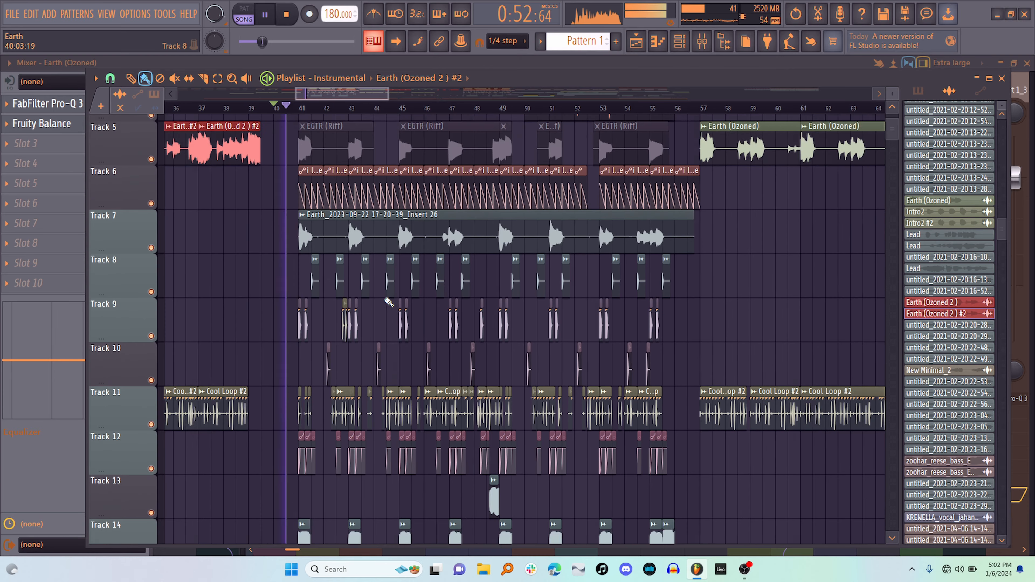
- Play the arrangement from bar 40 and examine the clips on Tracks 1 to 19 through bar 57
scroll(389, 302, down, 8)
scroll(388, 301, up, 1)
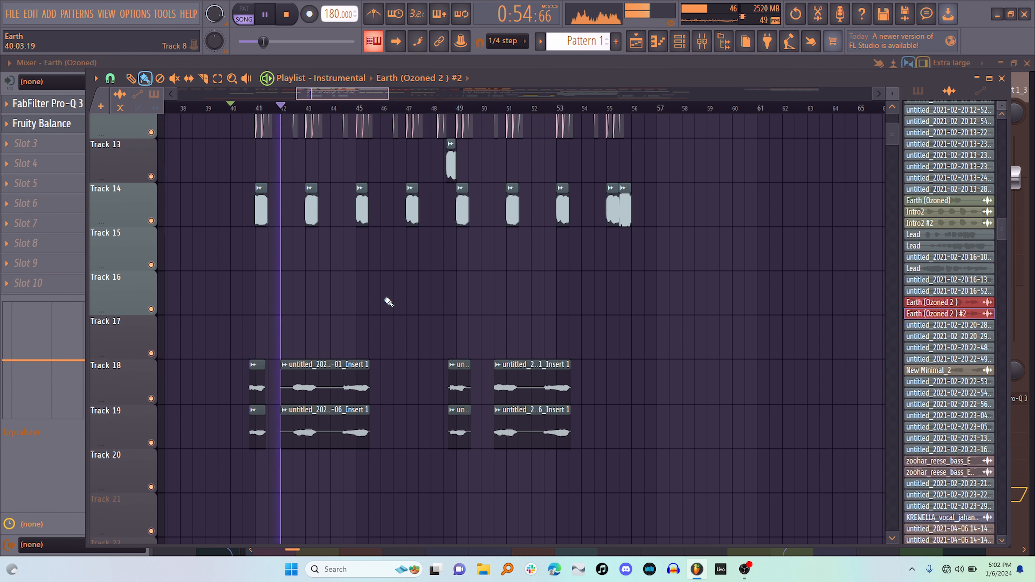
scroll(389, 302, up, 12)
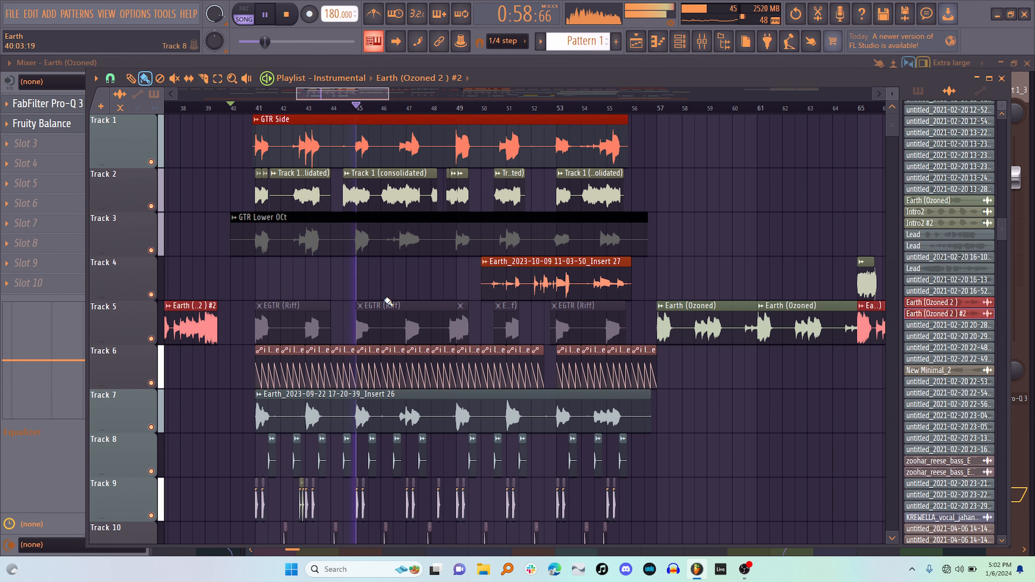
scroll(388, 302, down, 8)
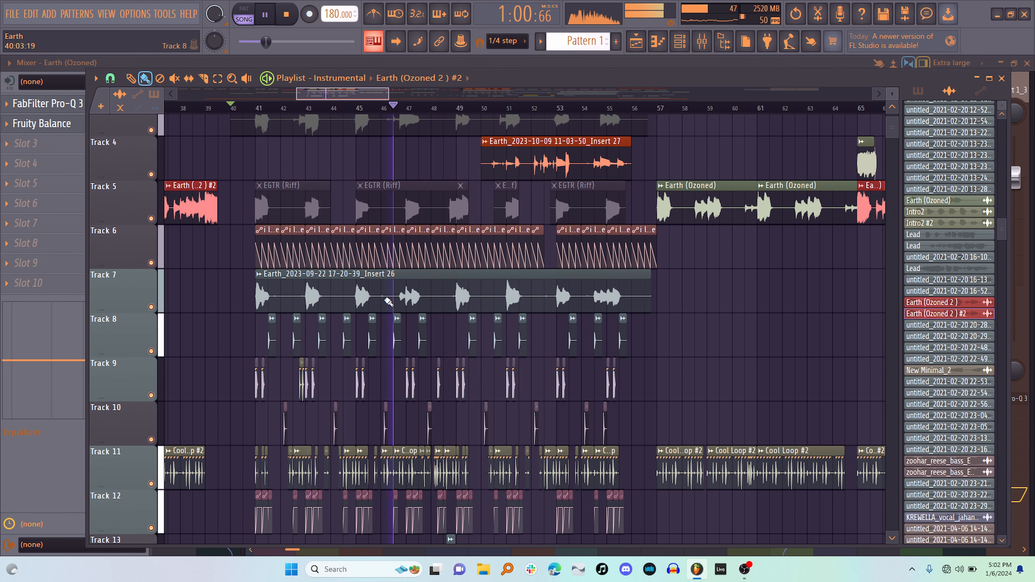
scroll(389, 302, down, 12)
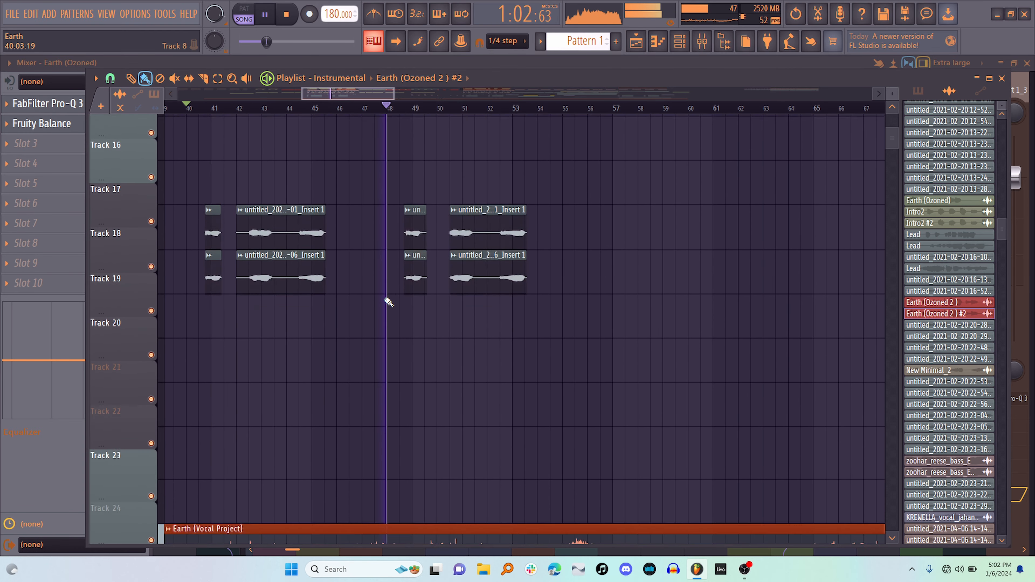
scroll(388, 301, up, 4)
scroll(389, 301, up, 14)
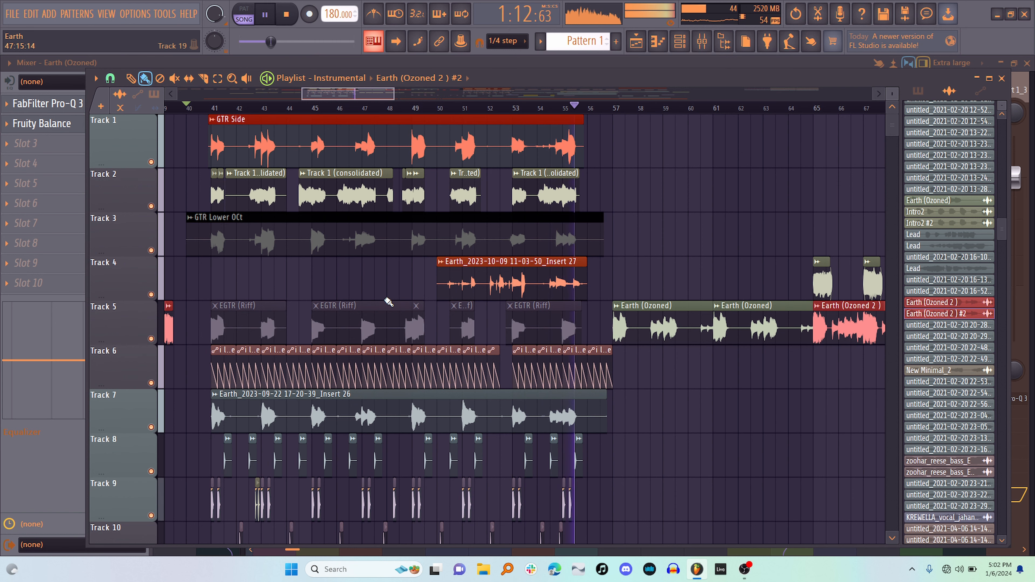
scroll(426, 402, down, 4)
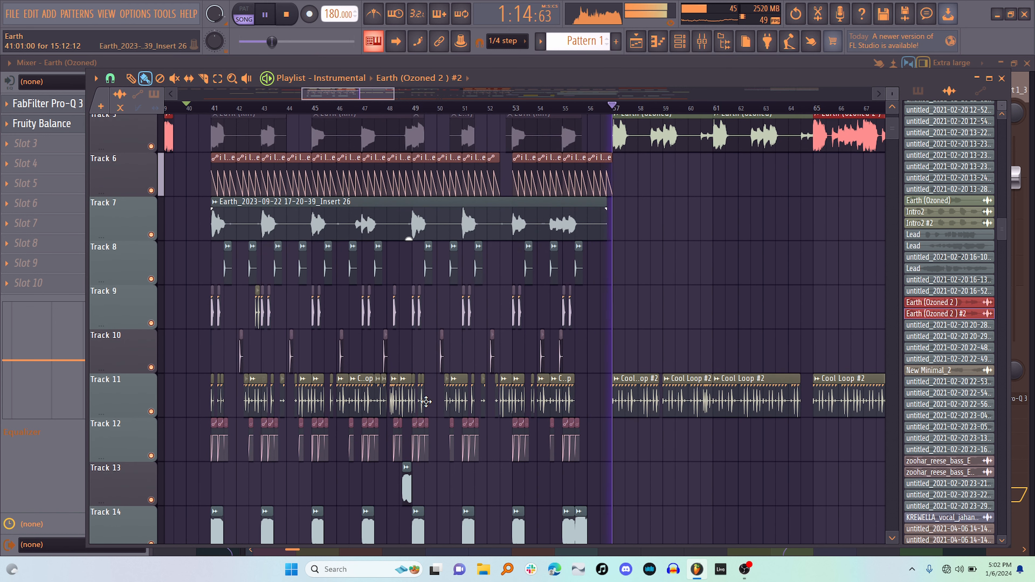
key(space)
- Replay the section from bar 40 and review its guitar, drum and Cool Loop tracks
scroll(428, 403, down, 10)
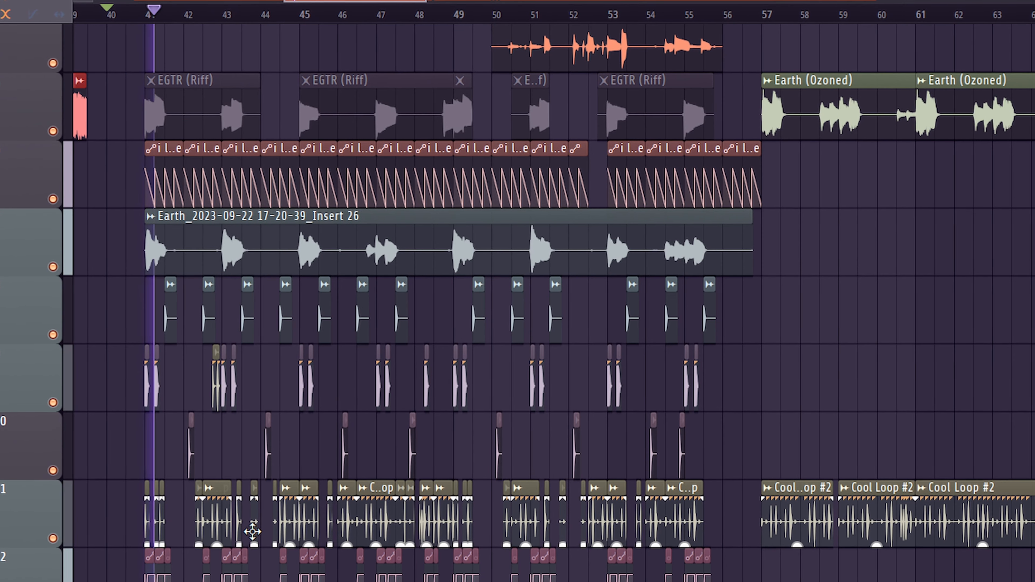
scroll(251, 530, up, 3)
scroll(255, 530, up, 3)
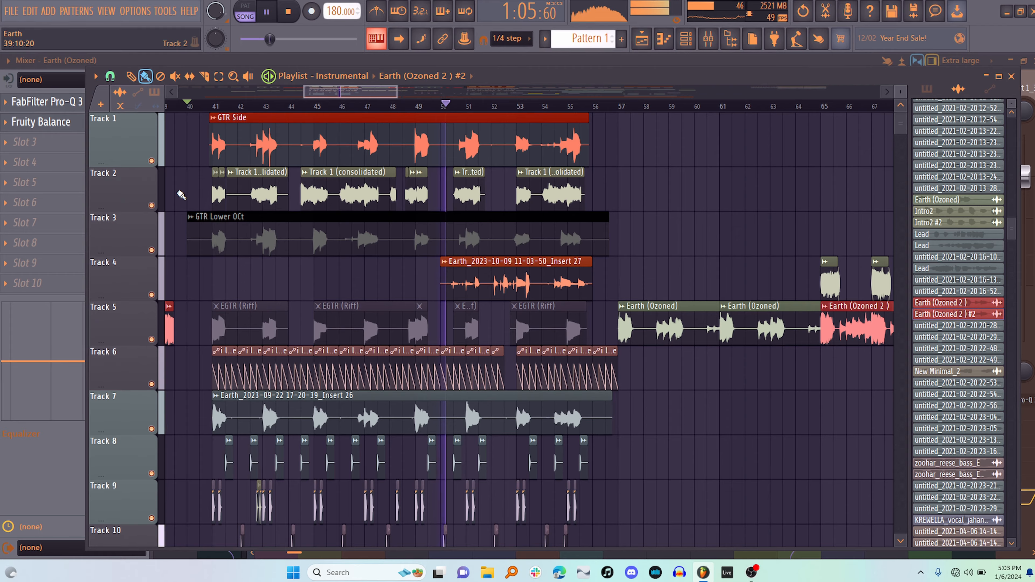
scroll(181, 195, down, 4)
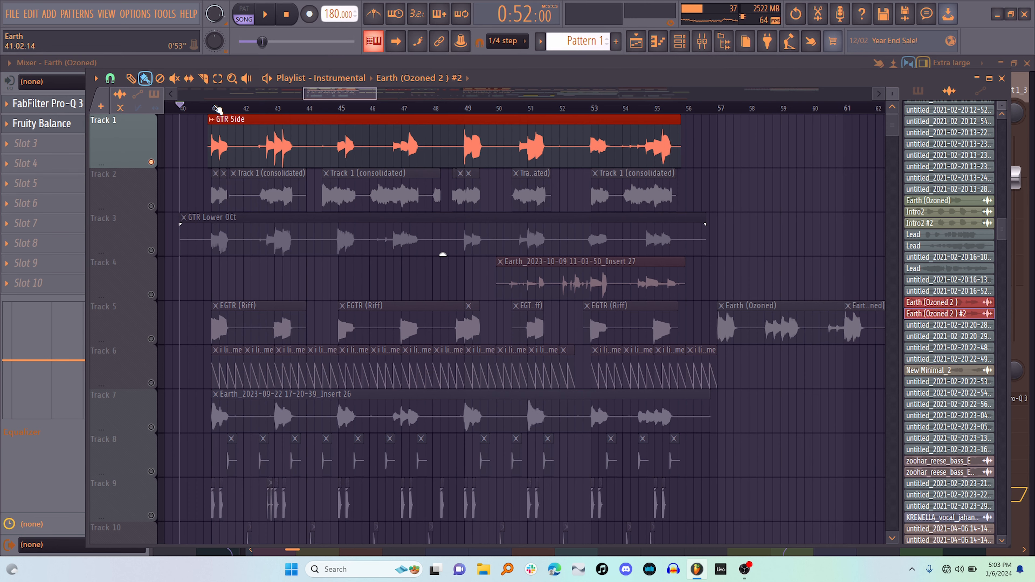
- Play the soloed GTR Side clip from just before bar 41 and check its audio clip settings
click(205, 107)
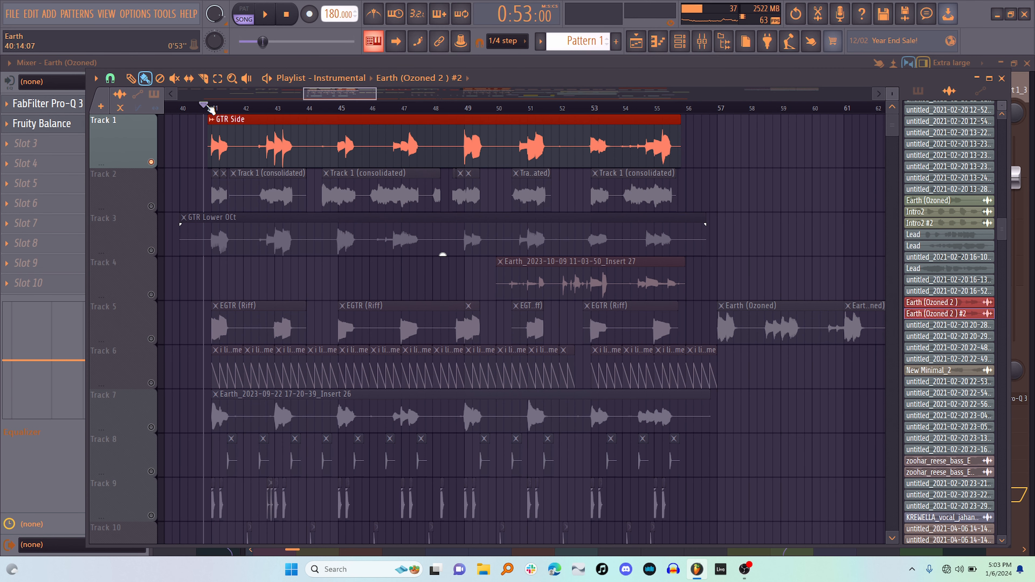
key(space)
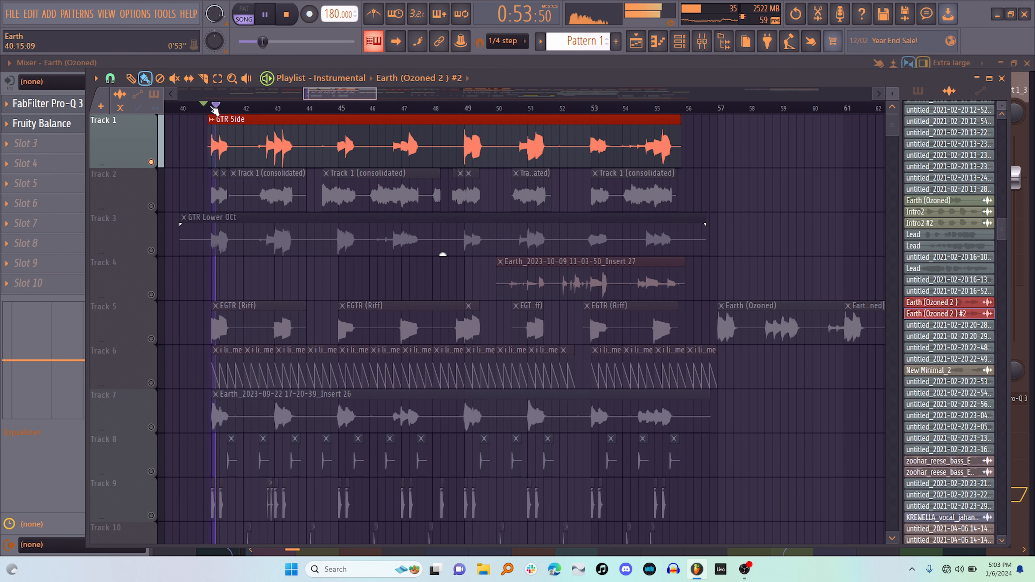
double_click(243, 142)
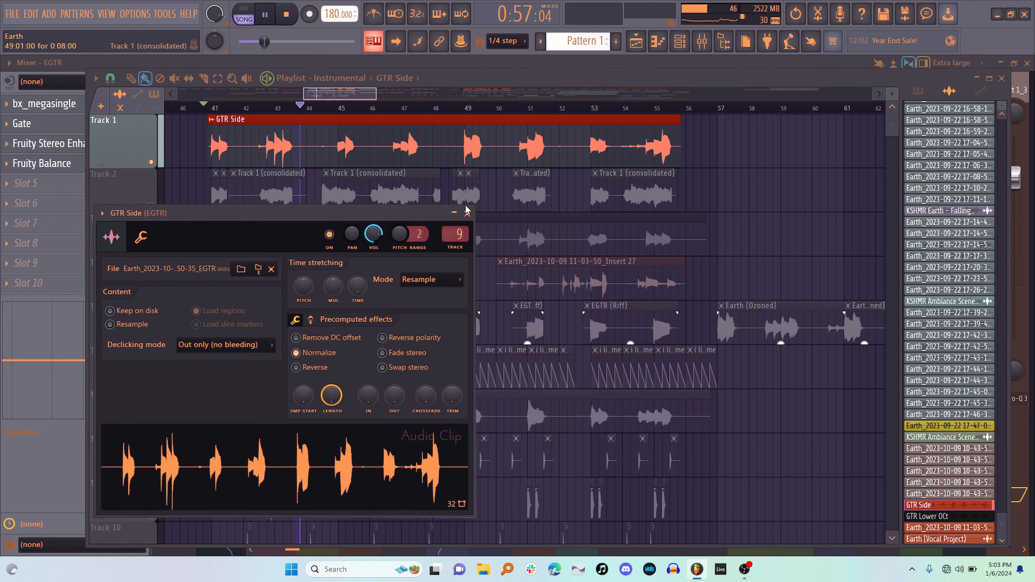
click(467, 211)
- Show the EGTR track in the mixer and open its bx_megasingle amp effect
click(707, 45)
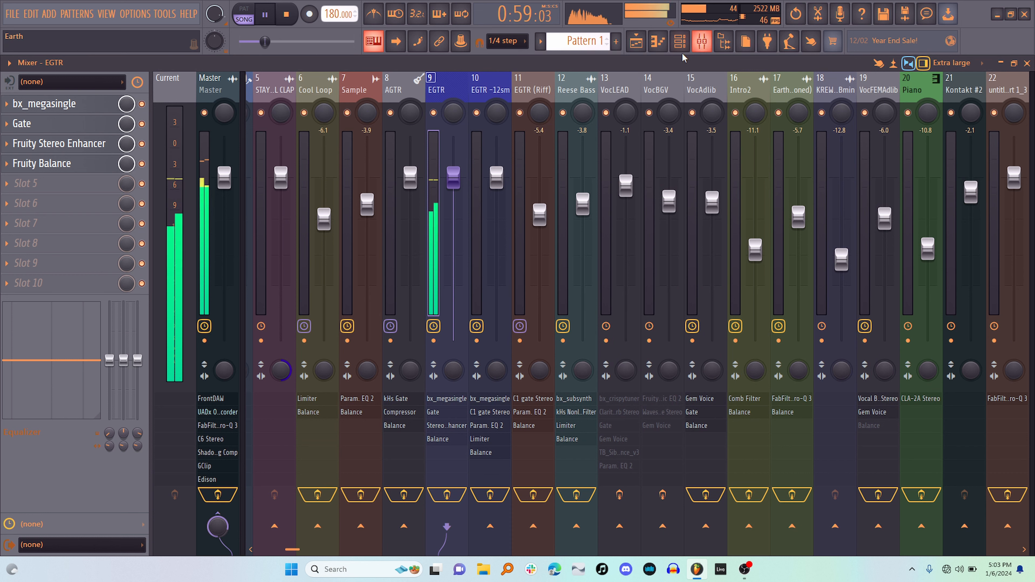
click(103, 107)
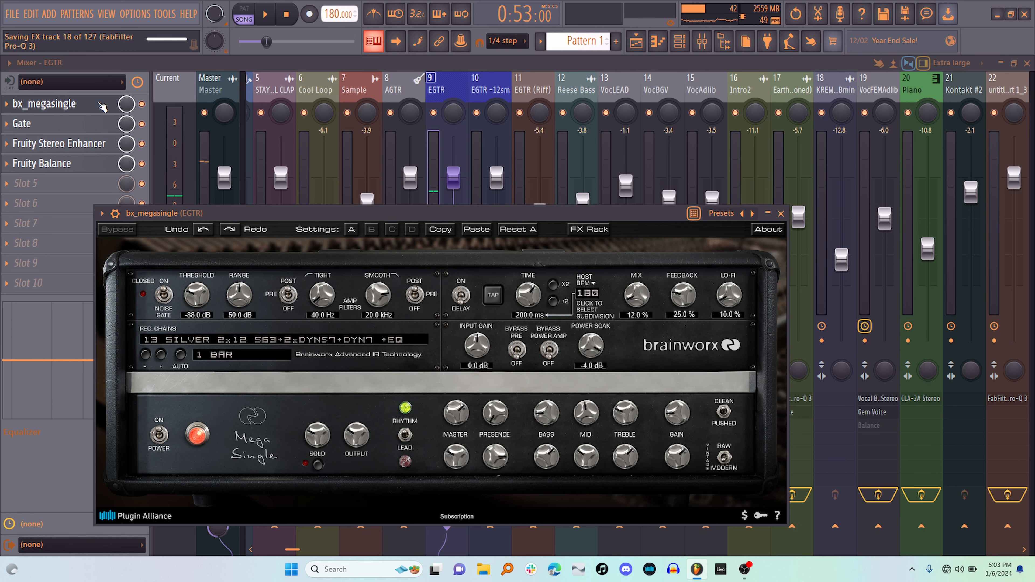
- Return to the playlist, solo Track 2 and play its Track 1 (consolidated) clips from just before bar 41
key(F5)
click(153, 206)
key(space)
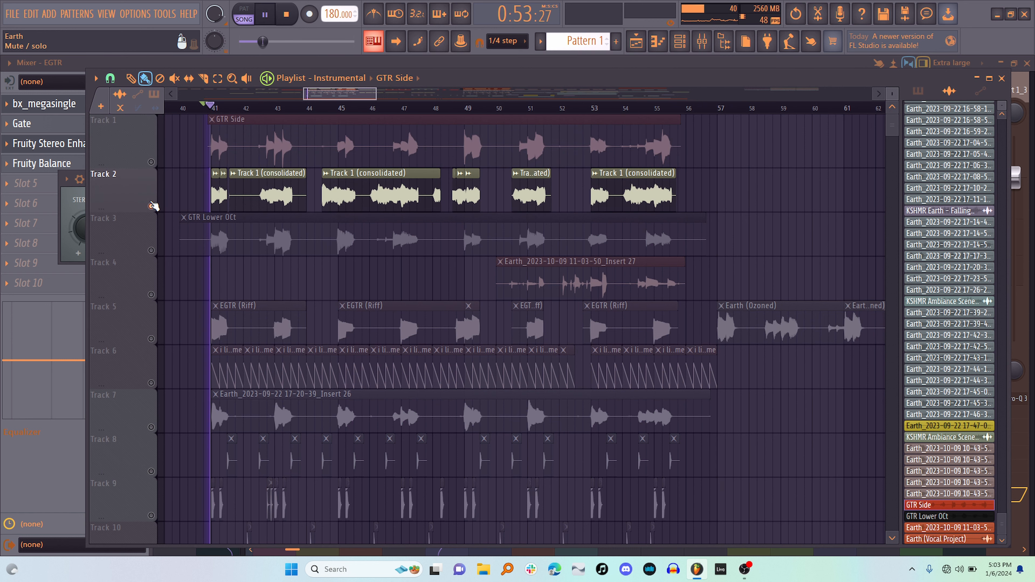